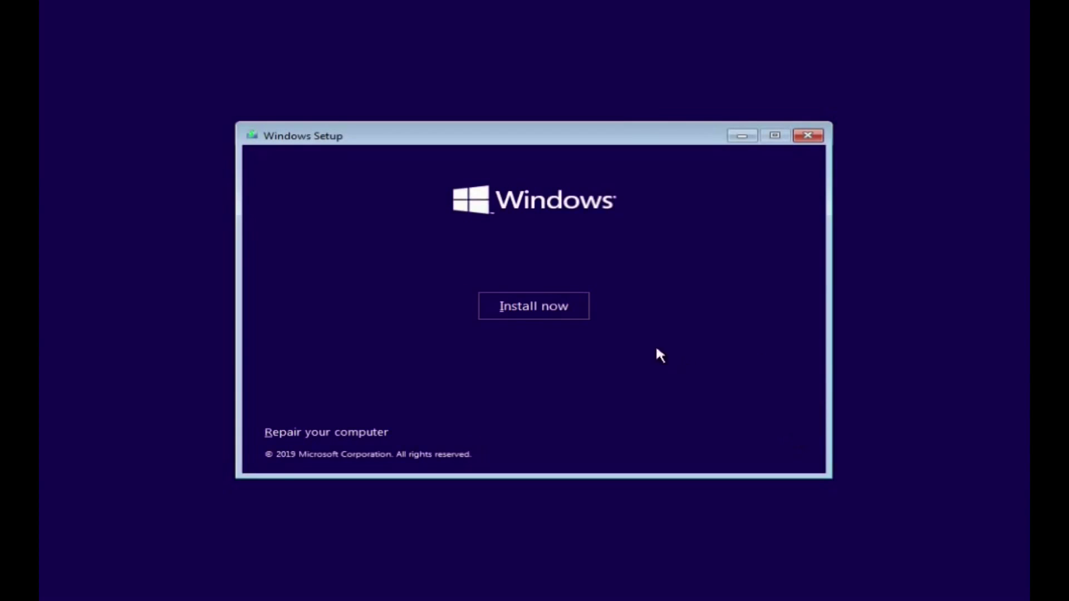
# Step: Start the Windows installation without a product key and choose Windows 10 Pro x64 as the operating system
pyautogui.click(546, 310)
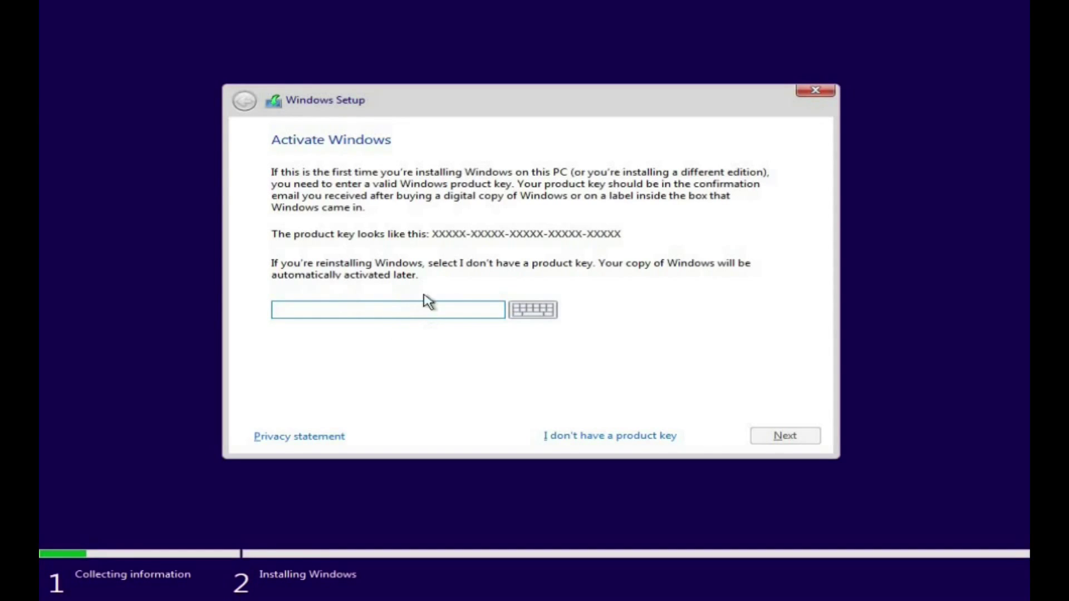
pyautogui.click(604, 437)
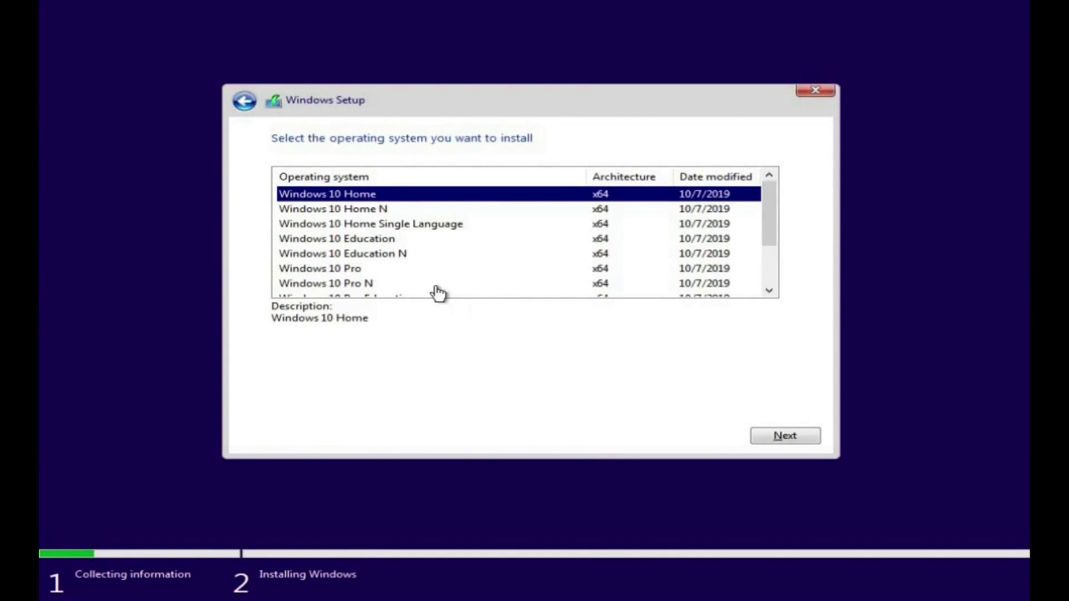
pyautogui.click(413, 258)
pyautogui.press('Down')
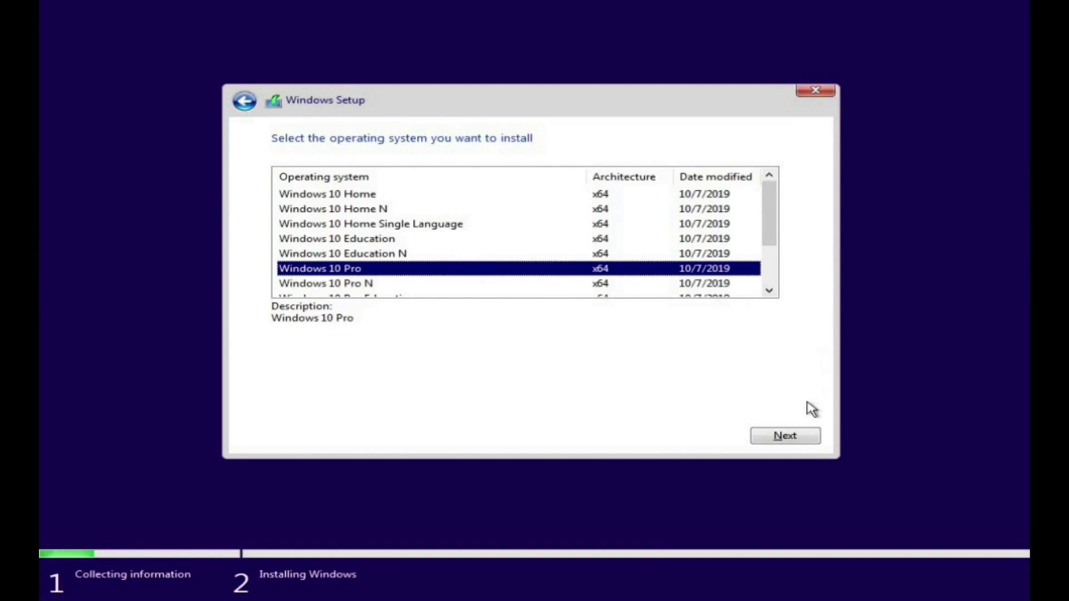
pyautogui.click(789, 437)
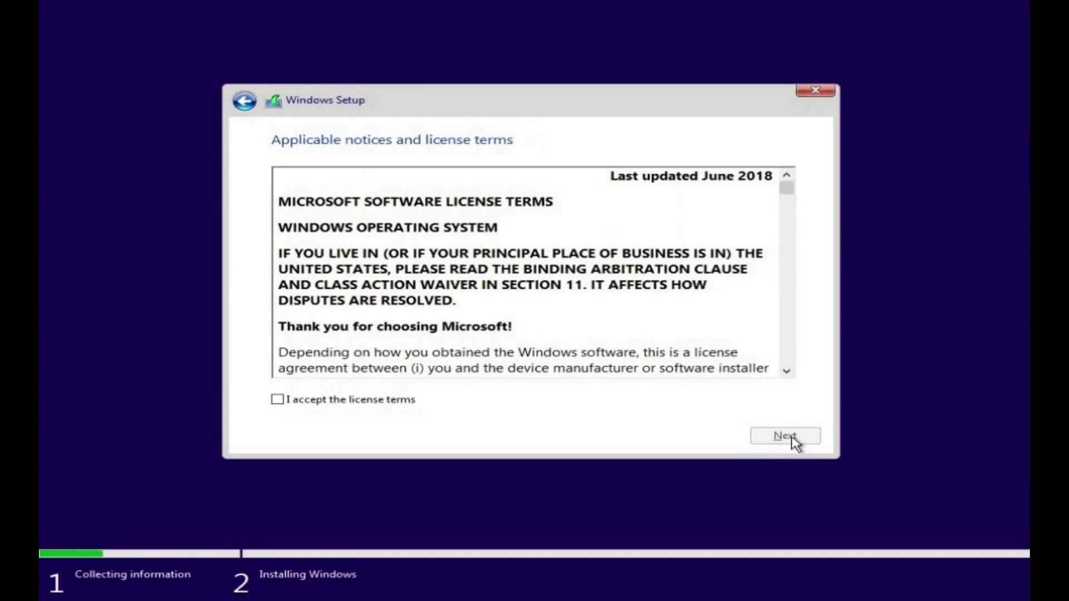
# Step: Accept the license terms and choose the custom installation type that installs Windows only
pyautogui.click(277, 402)
pyautogui.click(781, 437)
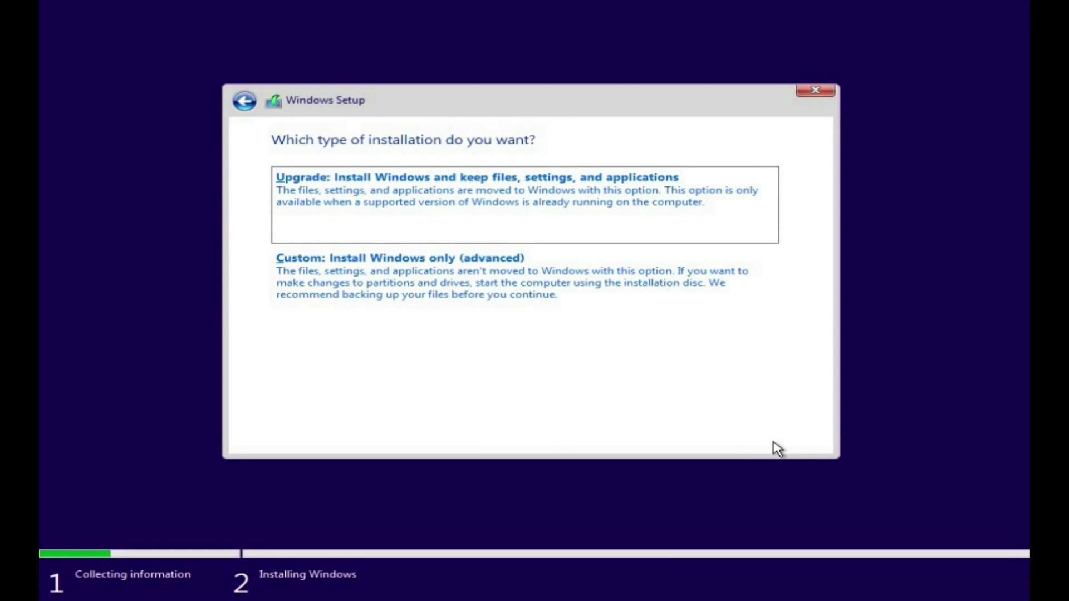
pyautogui.click(499, 291)
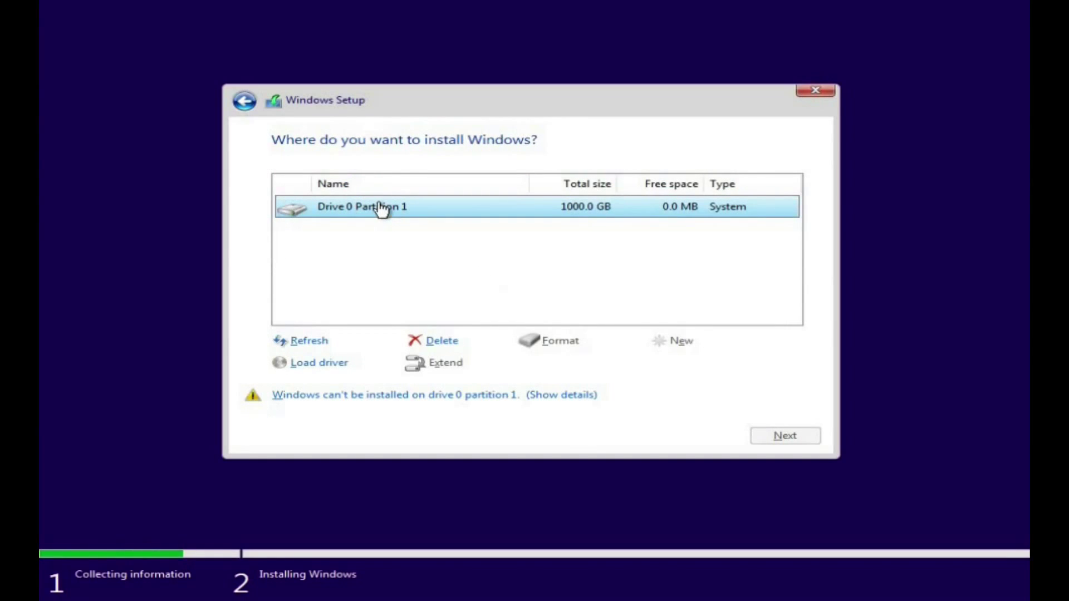
# Step: Read the details on why Windows can't be installed on Drive 0 Partition 1, then close the message
pyautogui.click(472, 405)
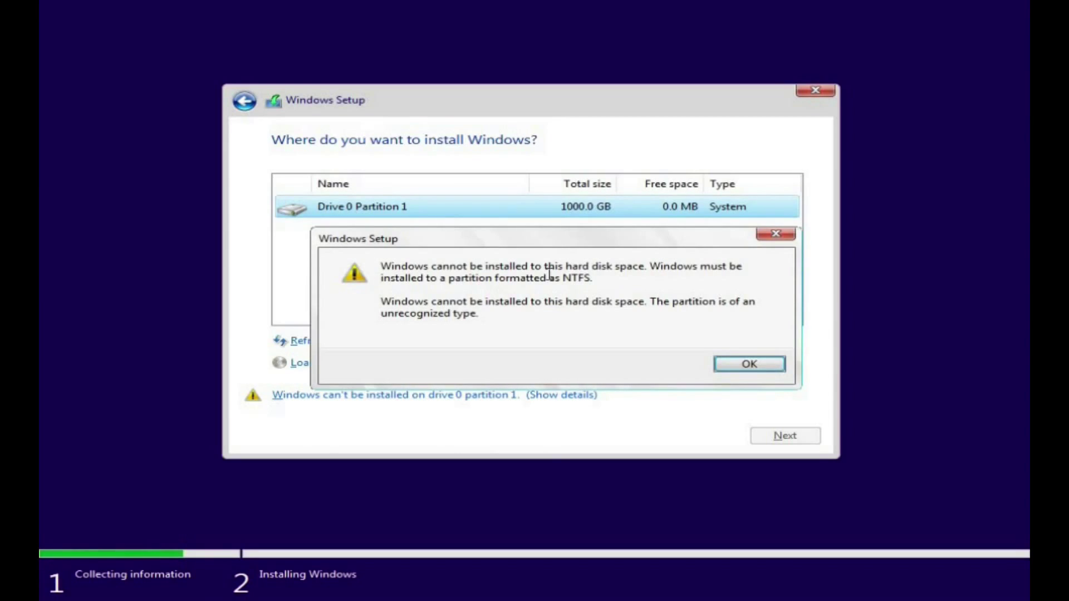
pyautogui.doubleClick(575, 277)
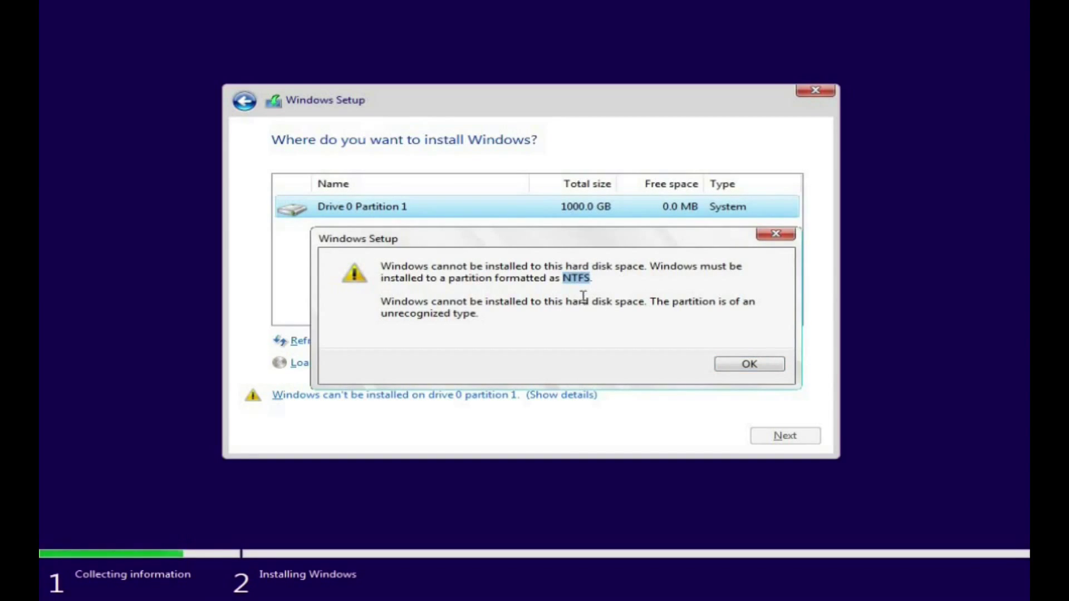
pyautogui.click(757, 369)
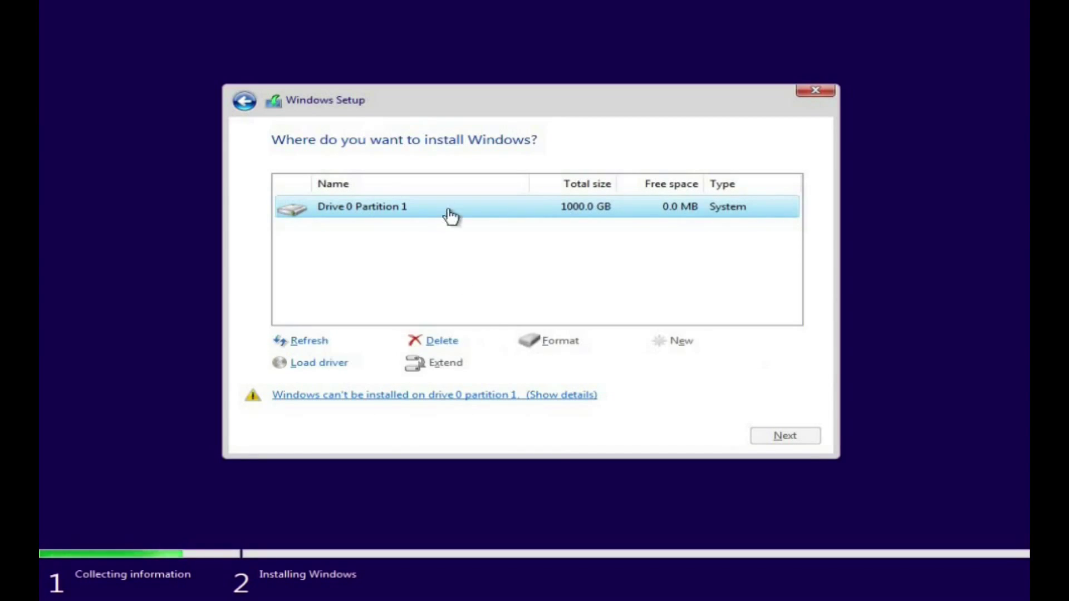
# Step: Delete Drive 0 Partition 1 and create a new 1023998 MB partition from the unallocated space, allowing additional system partitions
pyautogui.click(425, 340)
pyautogui.click(651, 365)
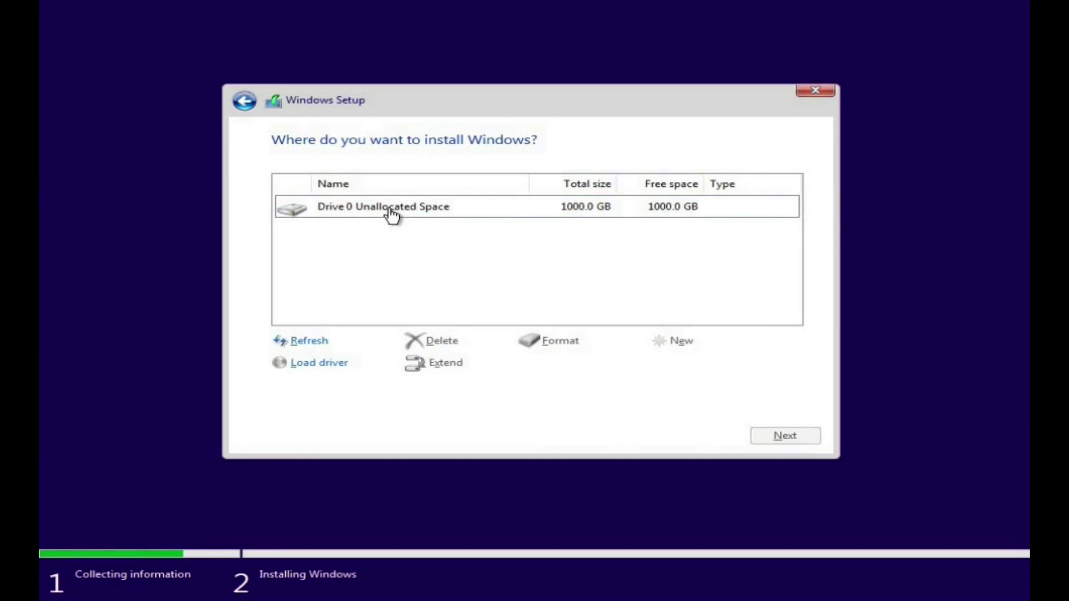
pyautogui.click(390, 214)
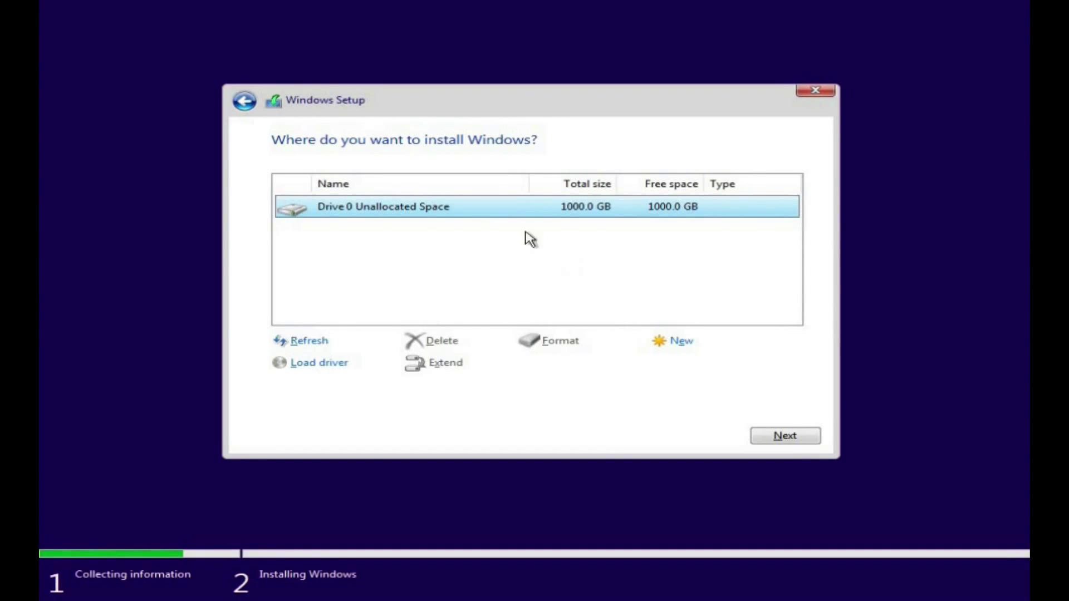
pyautogui.click(678, 345)
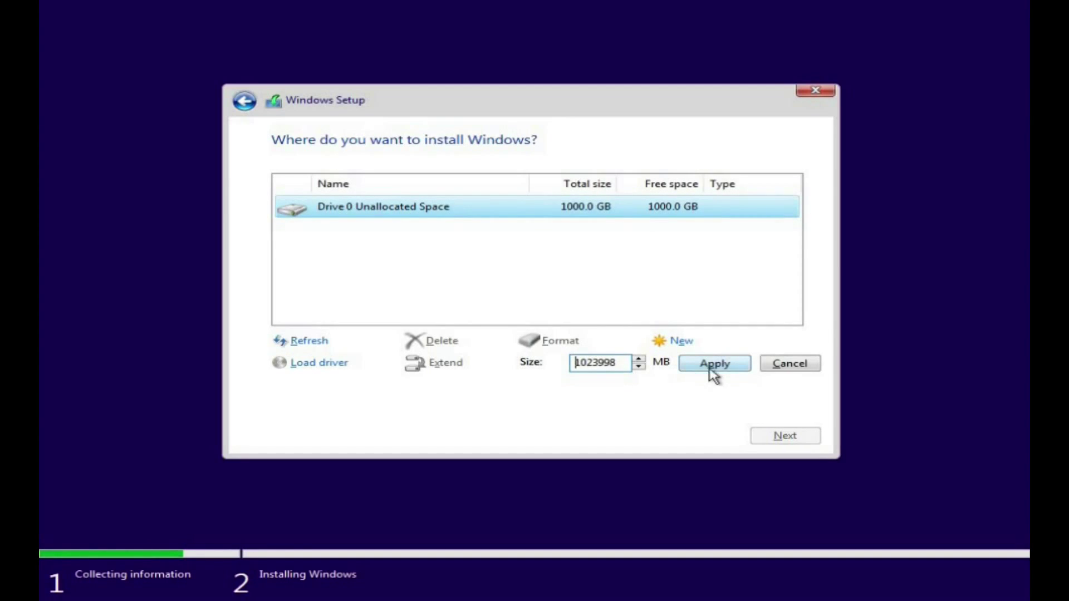
pyautogui.click(711, 369)
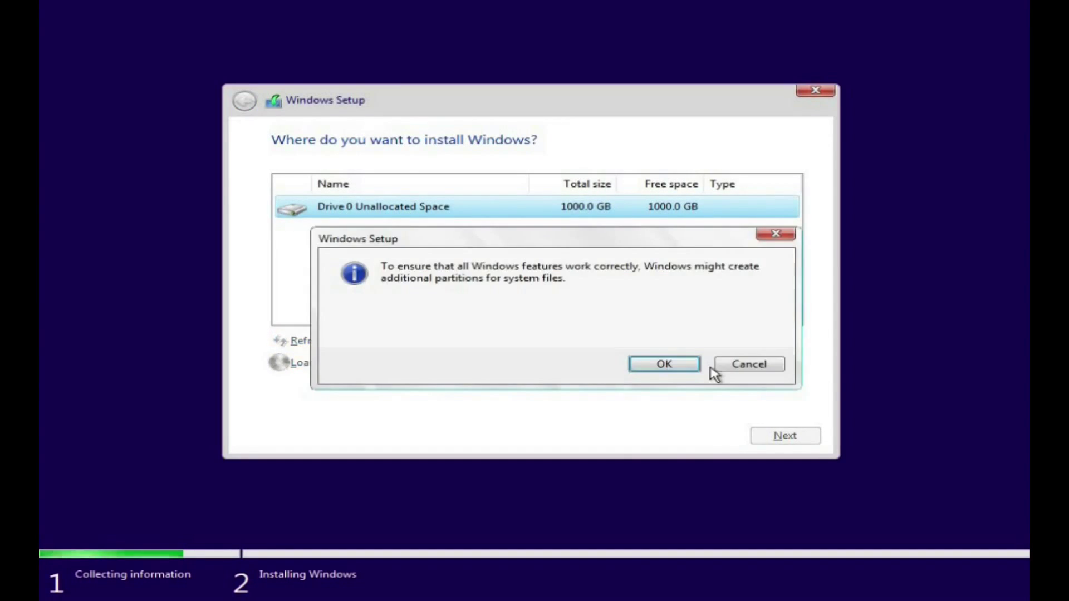
pyautogui.click(665, 365)
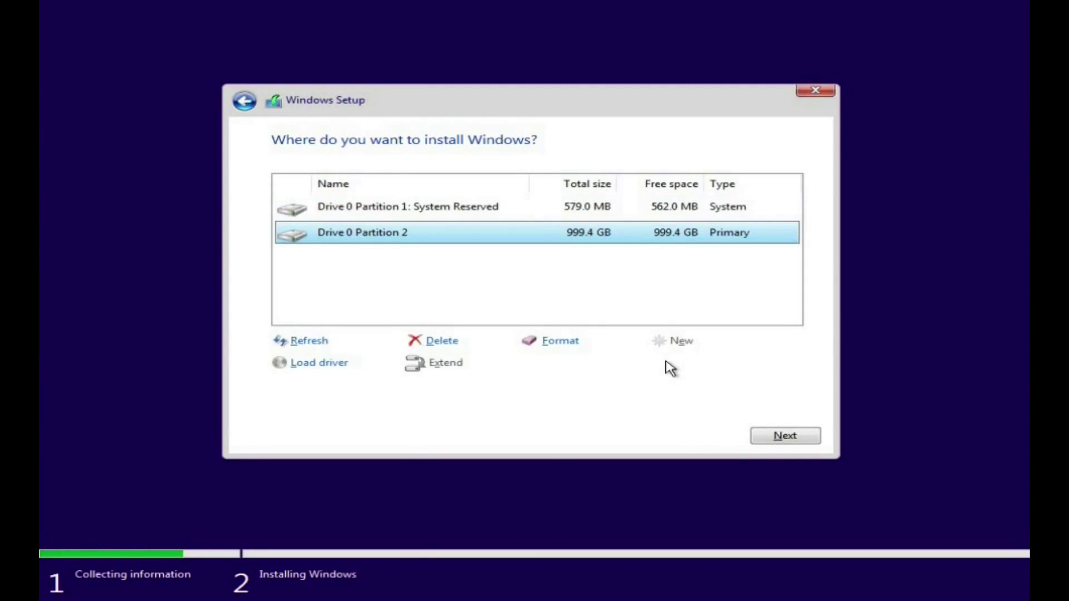
# Step: Select the primary Drive 0 Partition 2 as the install location and start installing Windows
pyautogui.click(546, 209)
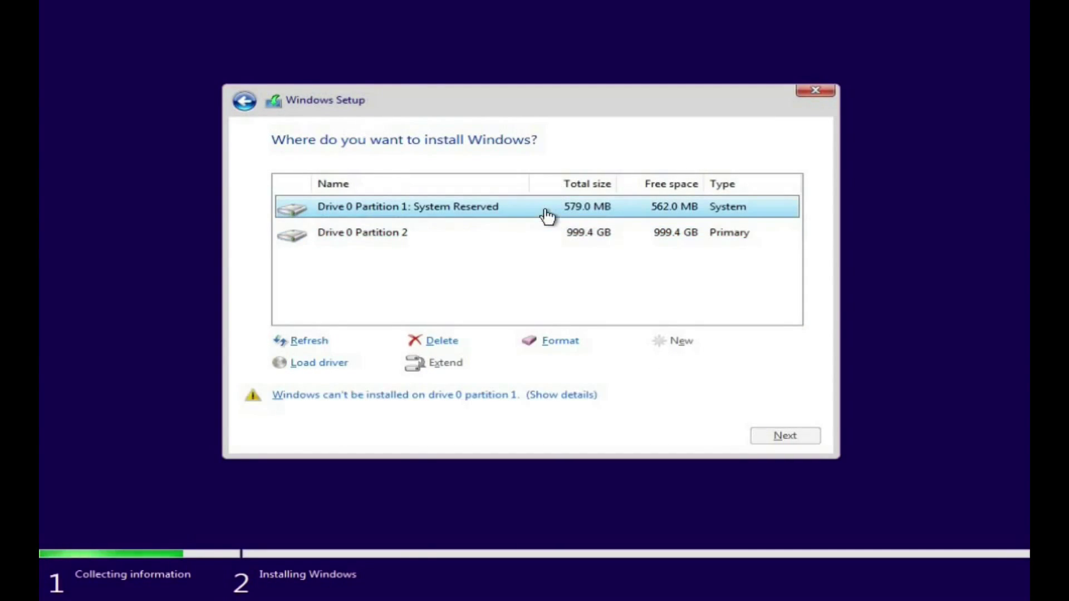
pyautogui.click(511, 236)
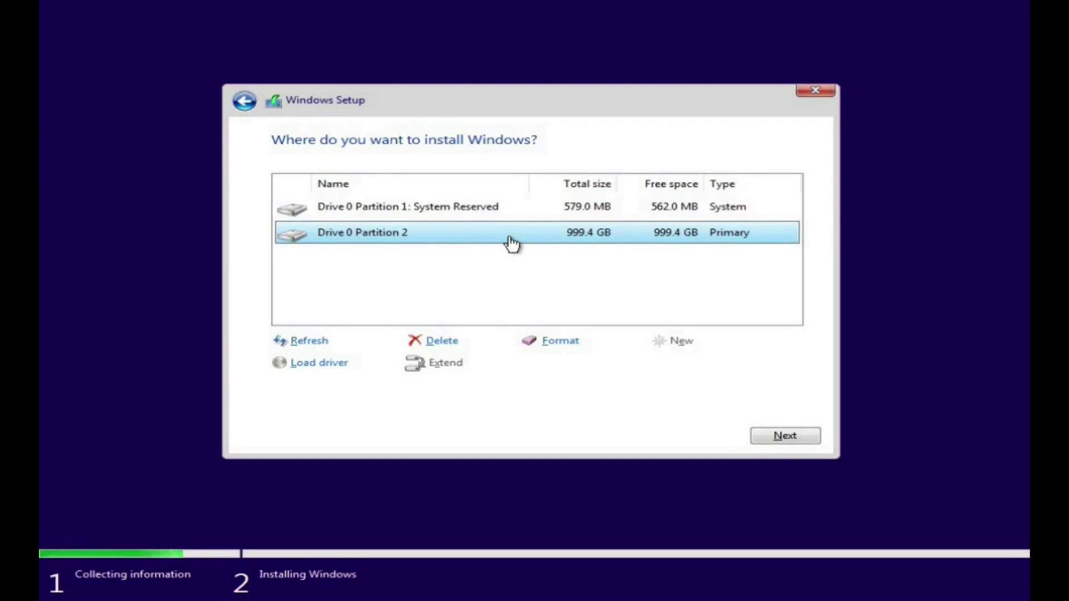
pyautogui.click(781, 435)
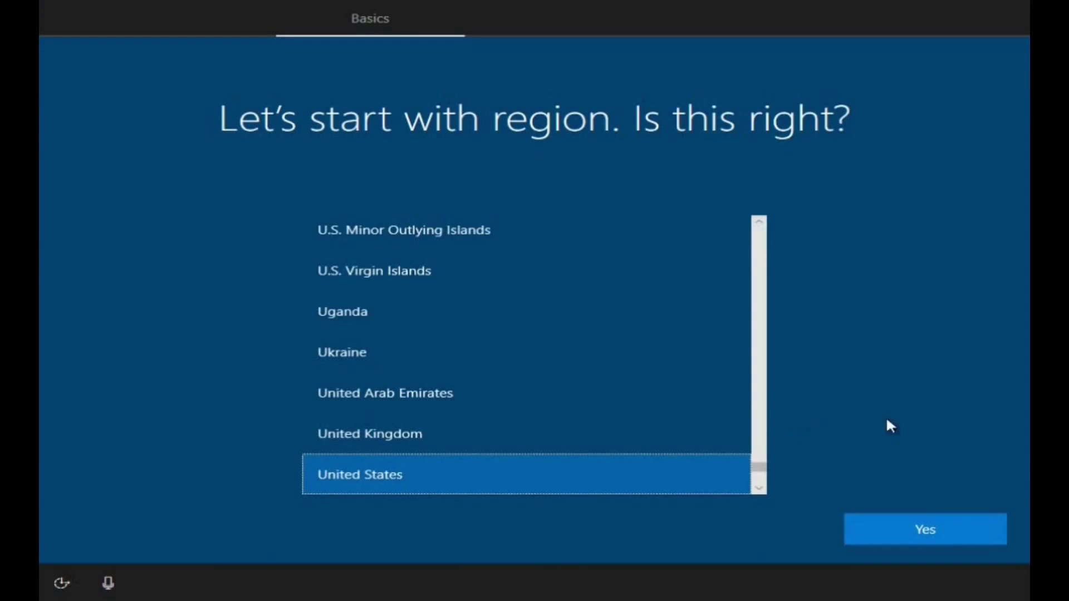
# Step: Confirm United States as the region and US as the keyboard layout, without adding a second layout
pyautogui.click(933, 531)
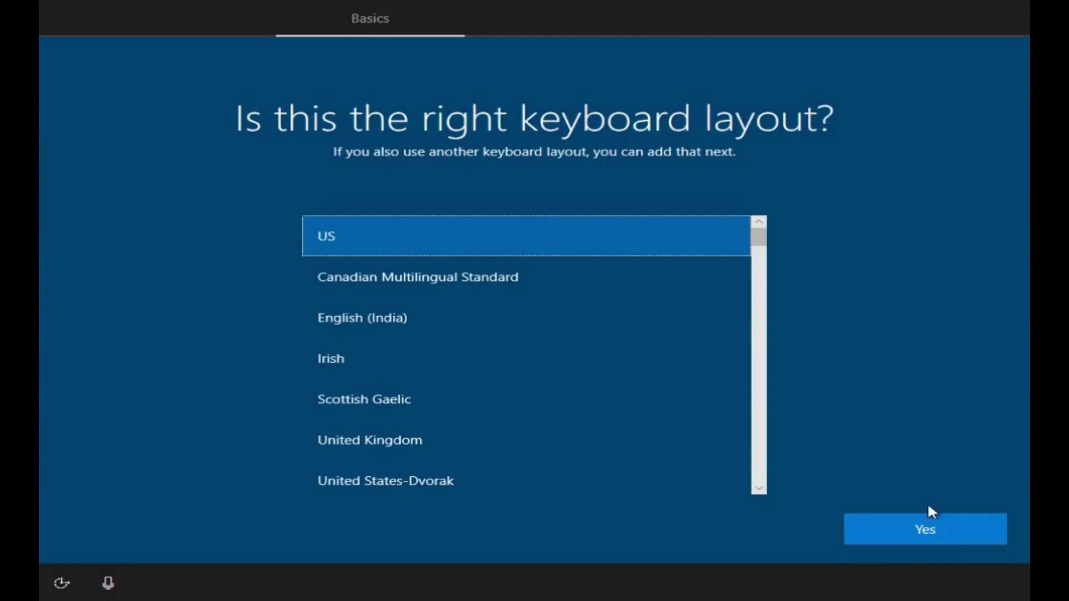
pyautogui.click(928, 528)
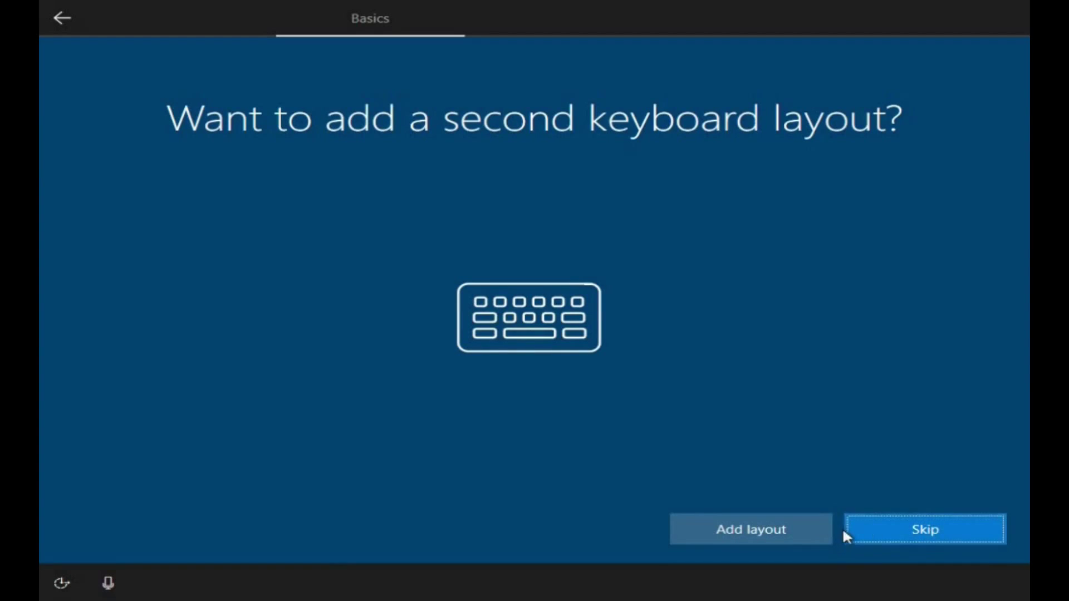
pyautogui.click(901, 532)
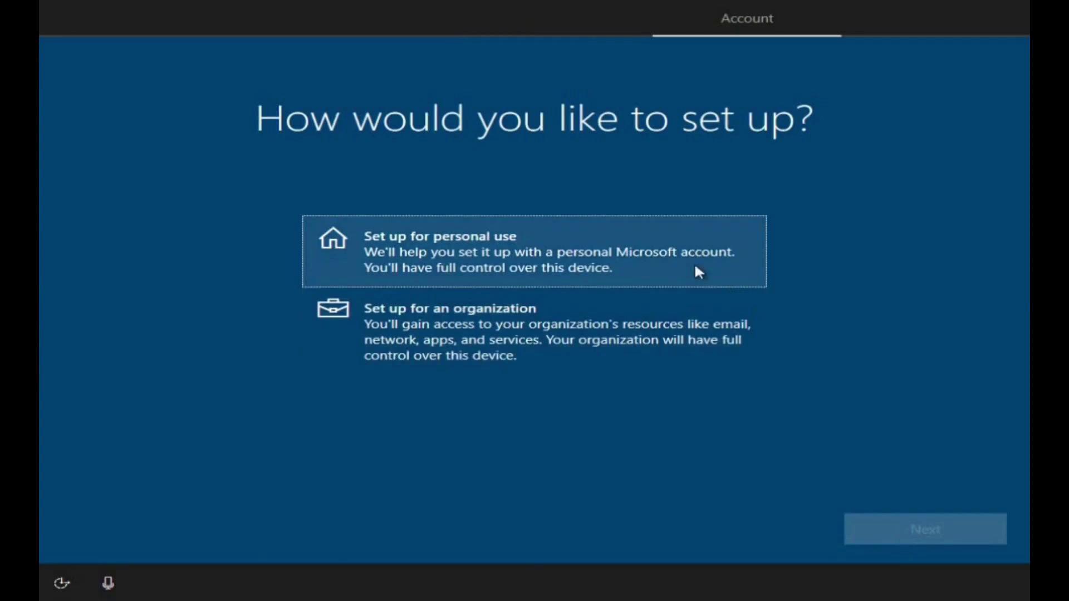
# Step: Set up the PC for personal use with an offline account and the limited experience
pyautogui.click(682, 251)
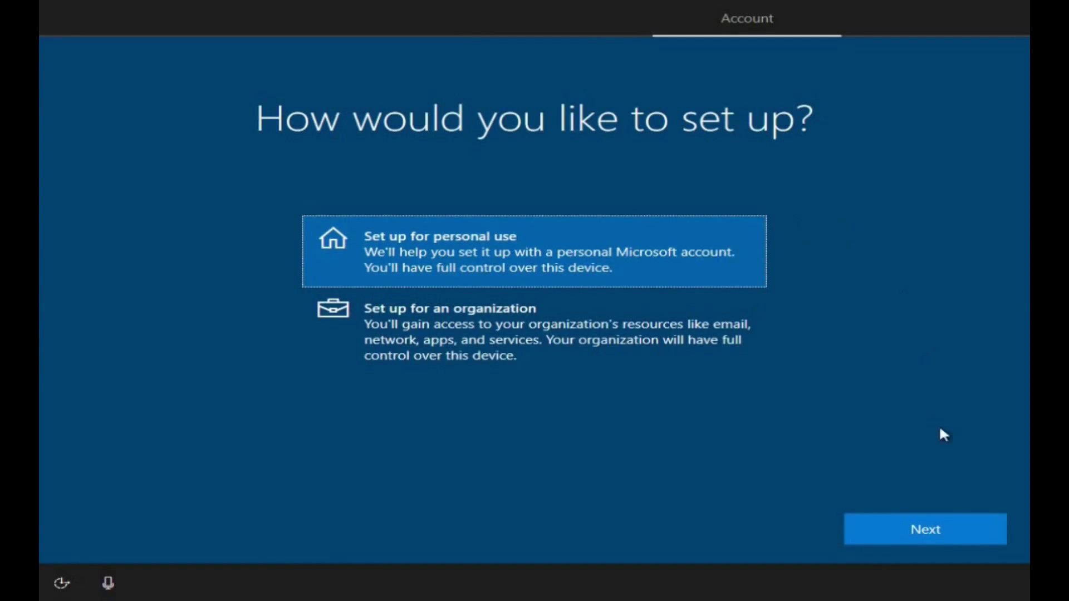
pyautogui.click(935, 530)
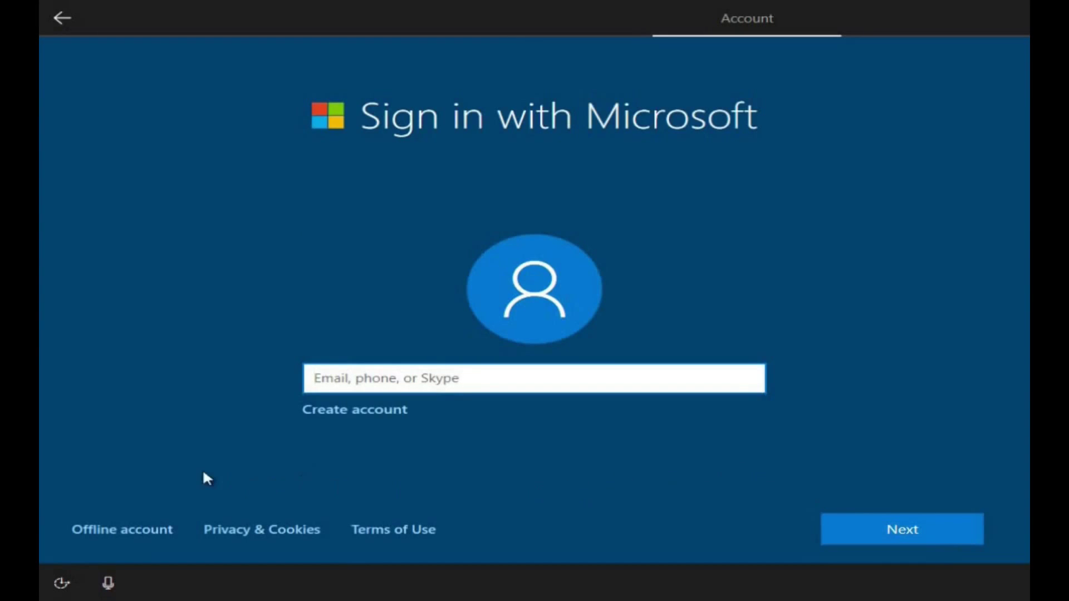
pyautogui.click(110, 540)
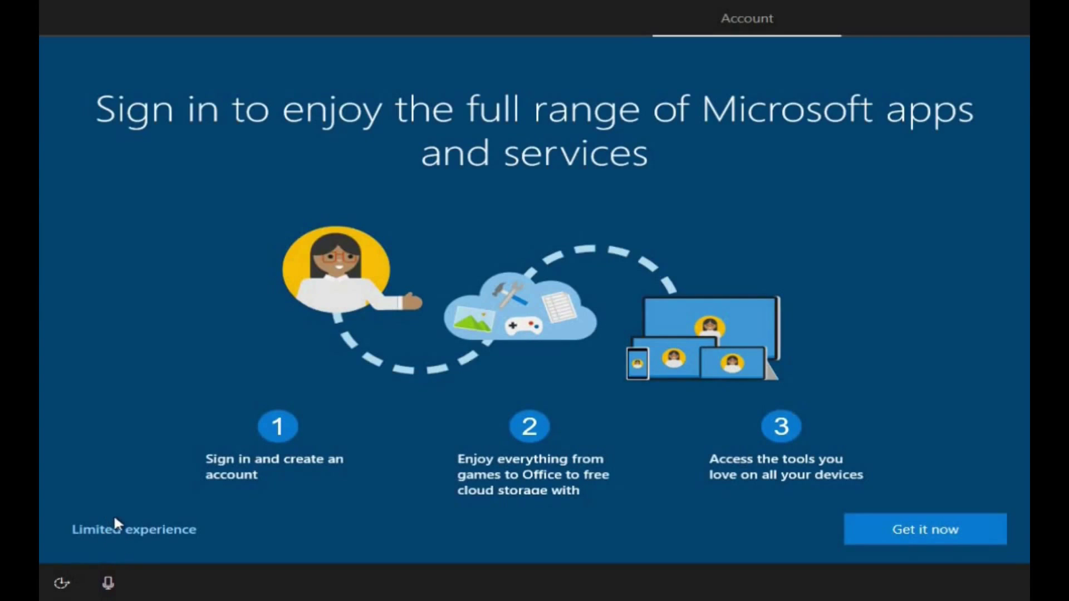
pyautogui.click(123, 532)
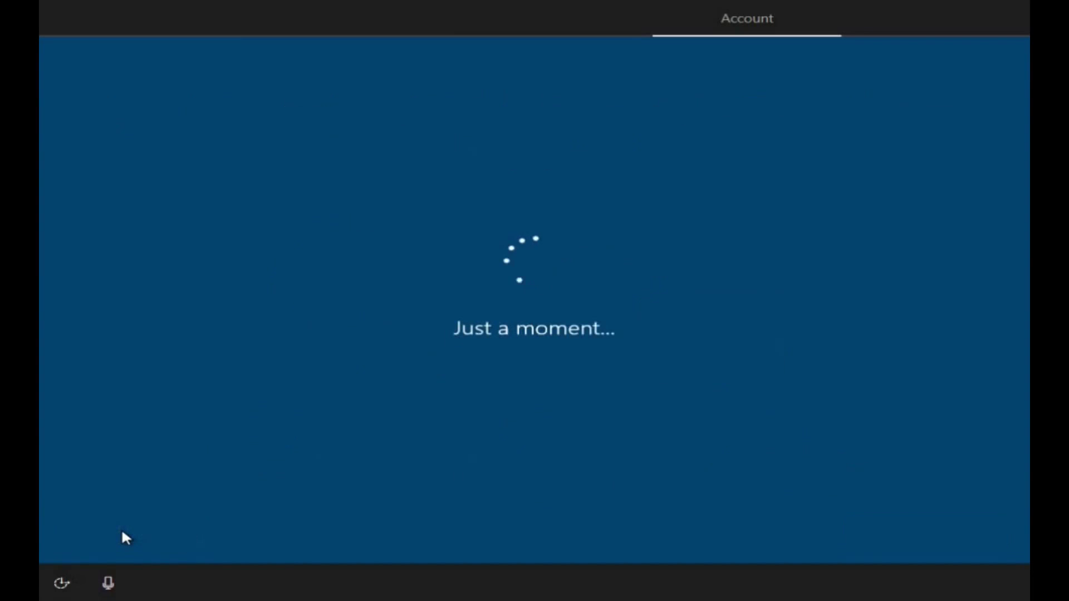
# Step: Name the PC's local user Techsolveprac, then enter and confirm the account password
pyautogui.write('Techsolveprac')
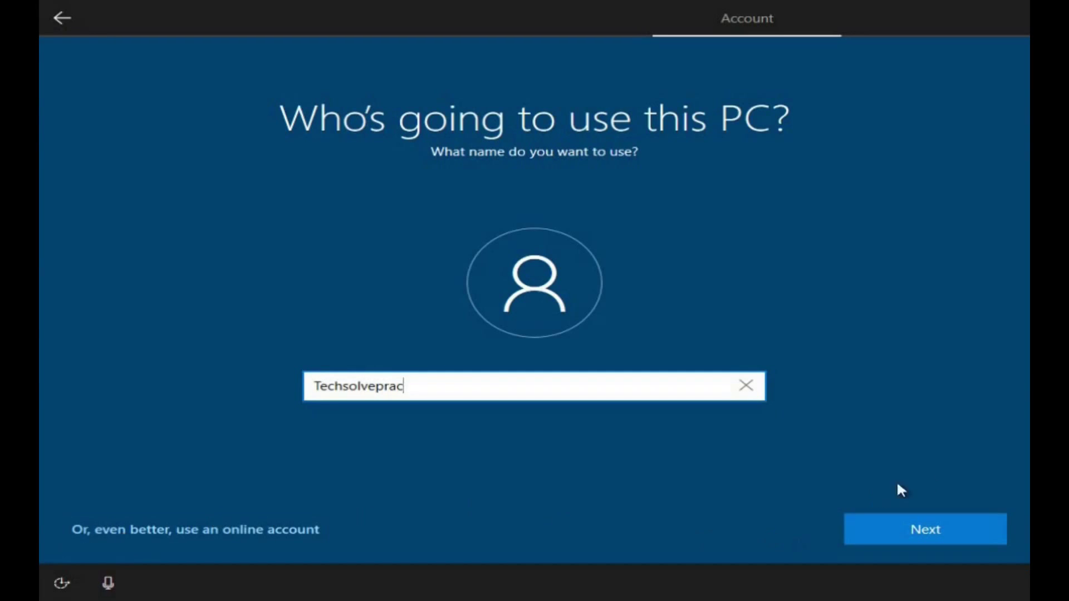
pyautogui.click(926, 531)
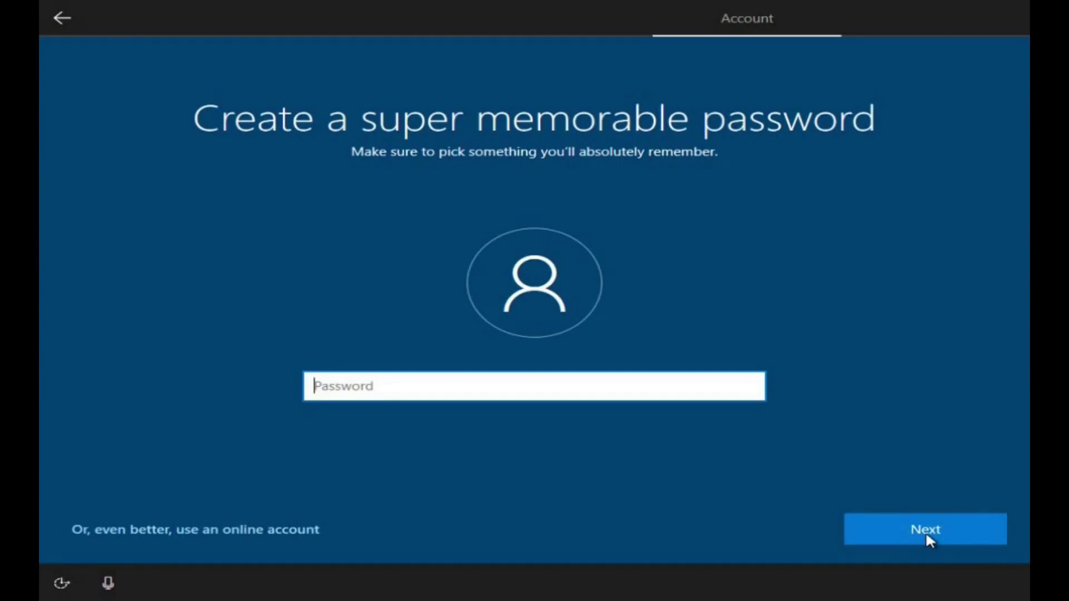
pyautogui.write('p')
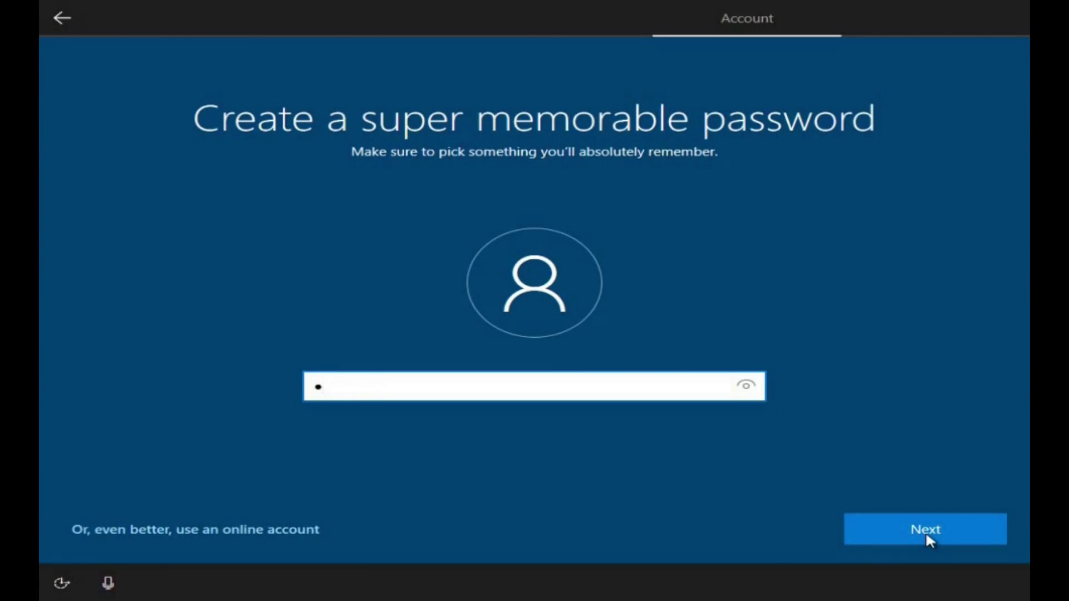
pyautogui.click(926, 532)
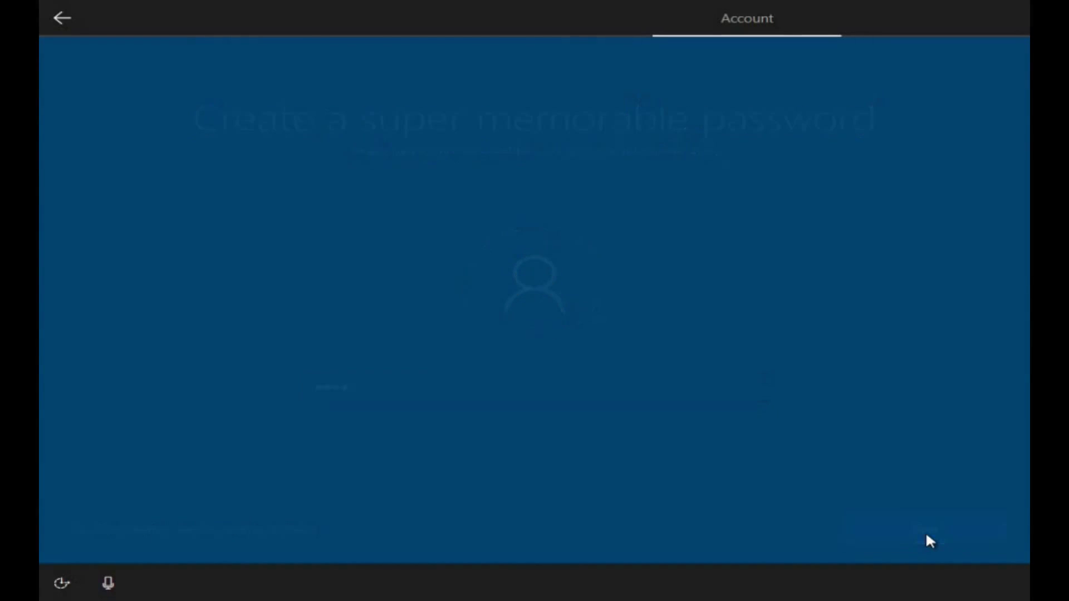
pyautogui.write('p')
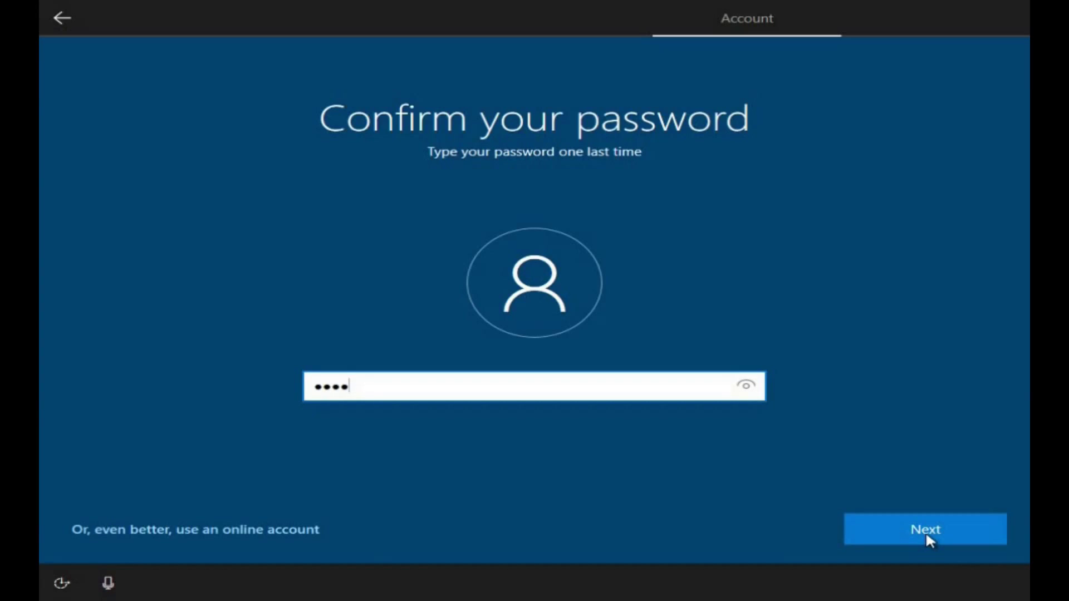
pyautogui.click(925, 531)
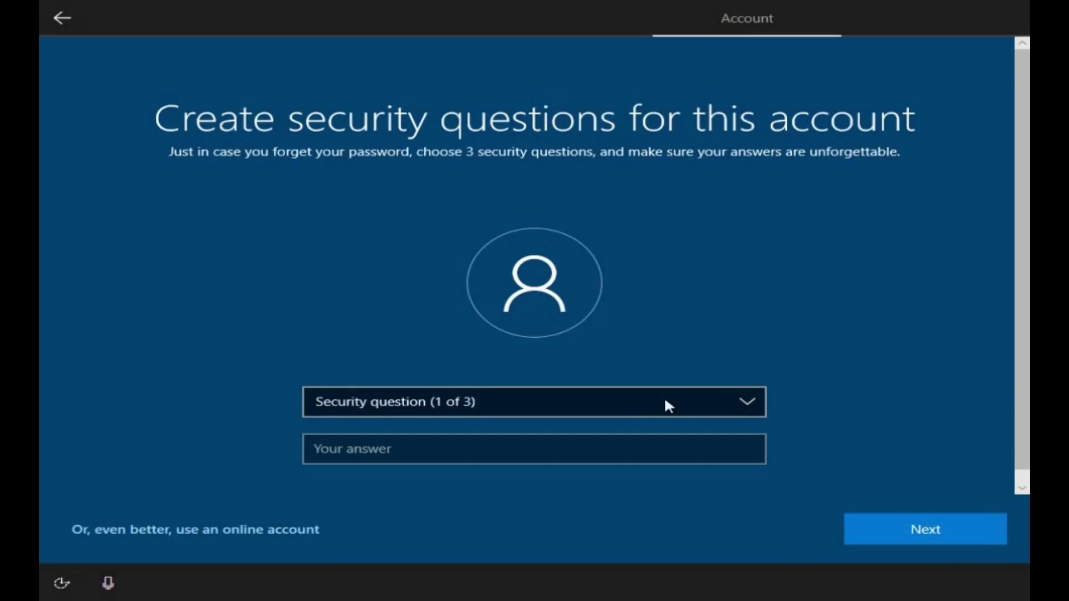
# Step: Open the choices for the account's first security question
pyautogui.click(634, 404)
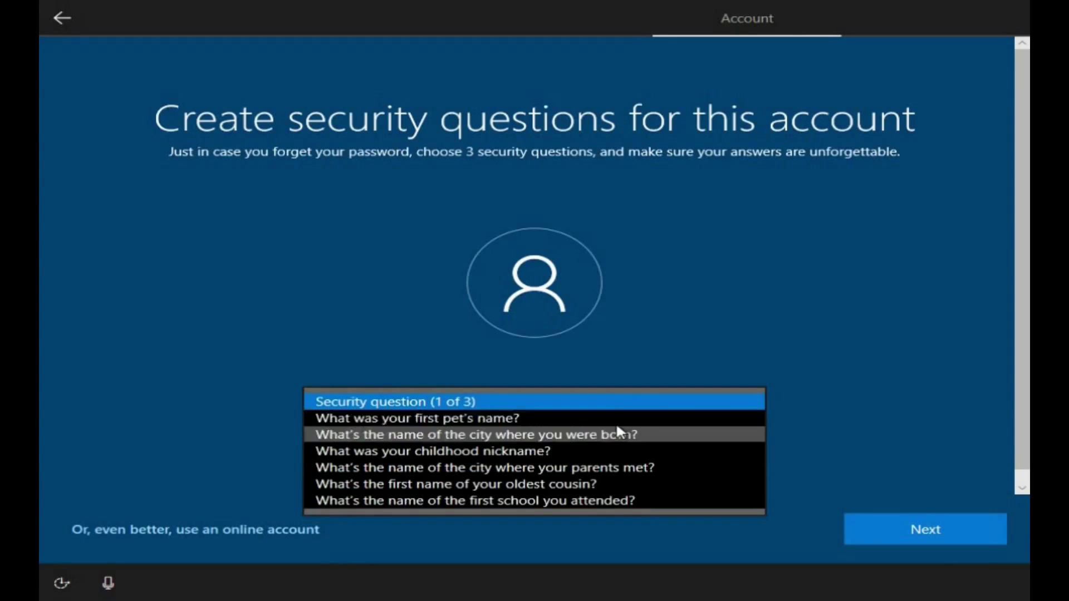